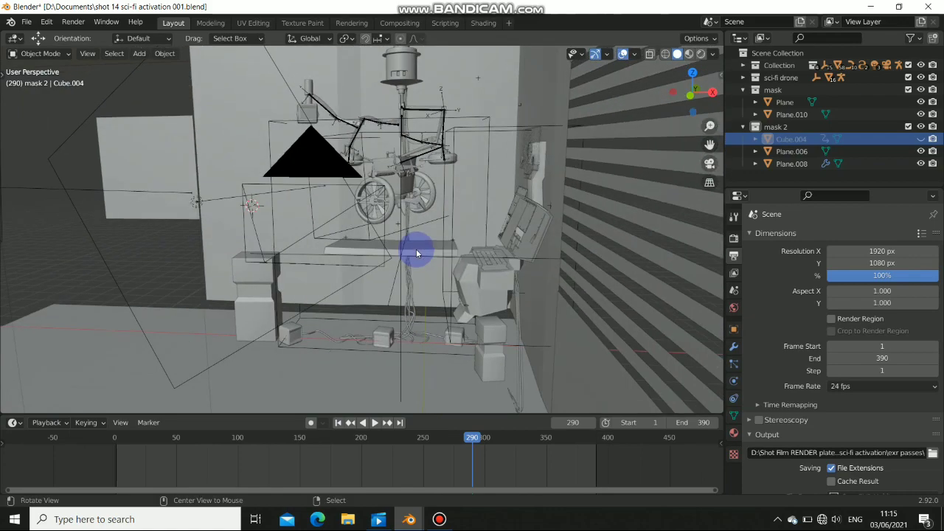
# View the scene through the camera and render frame 290 as a still image.
pyautogui.moveTo(354, 230); pyautogui.dragTo(488, 228, button='middle')
pyautogui.press('KP_0')
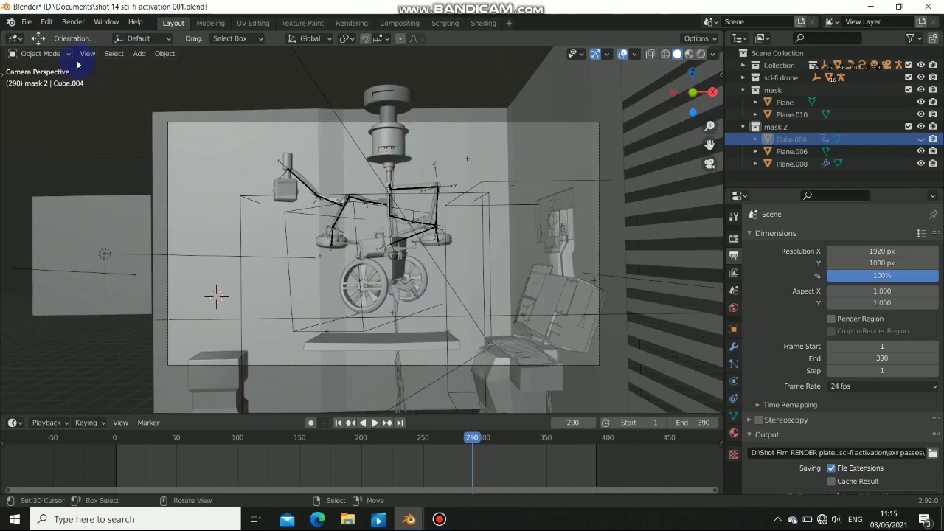
pyautogui.click(73, 22)
pyautogui.click(78, 40)
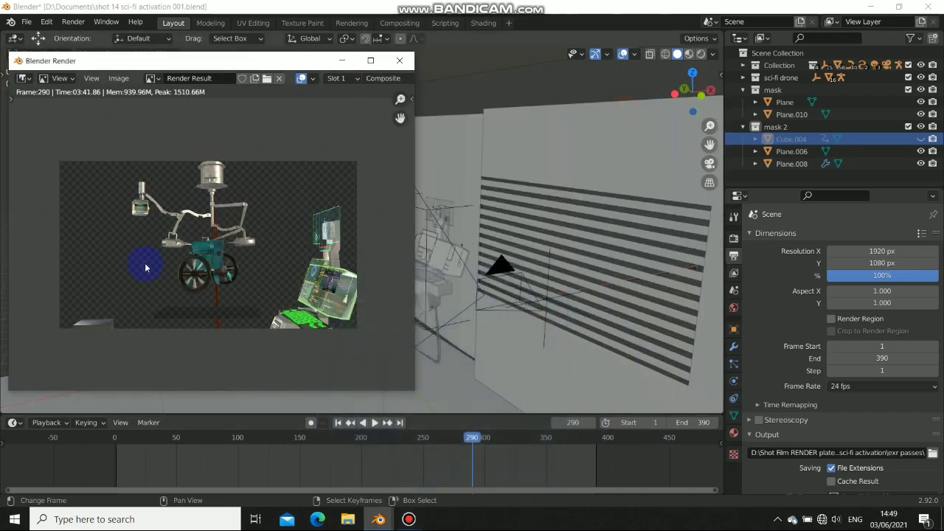
pyautogui.scroll(3, 210, 247)
pyautogui.scroll(-3, 210, 242)
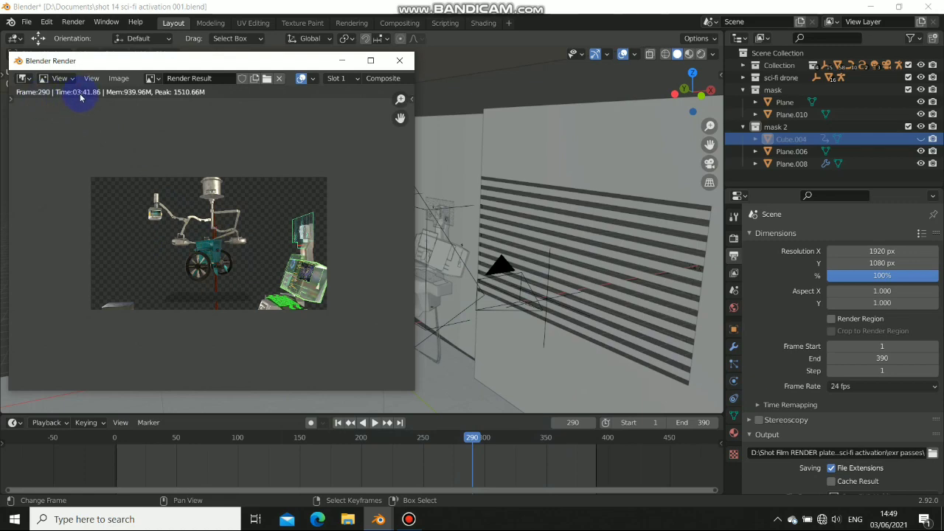
pyautogui.scroll(2, 162, 250)
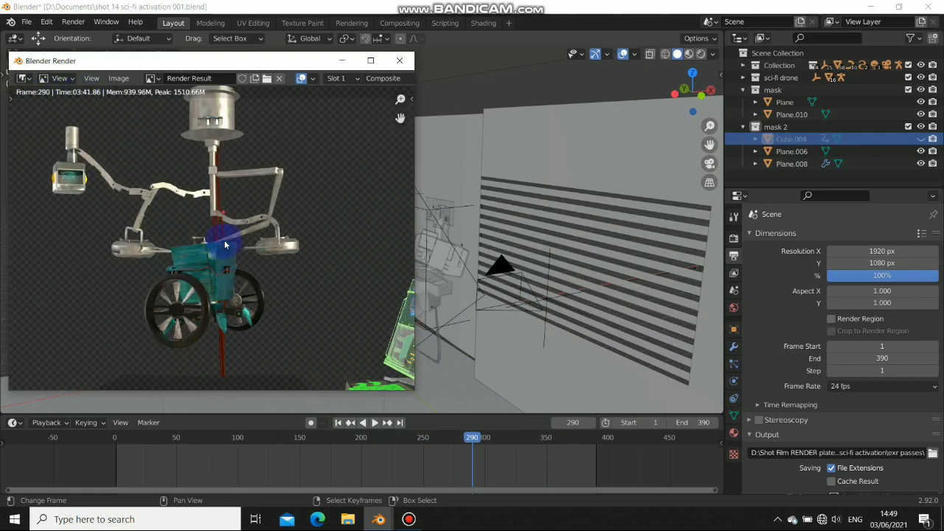
pyautogui.scroll(-3, 221, 229)
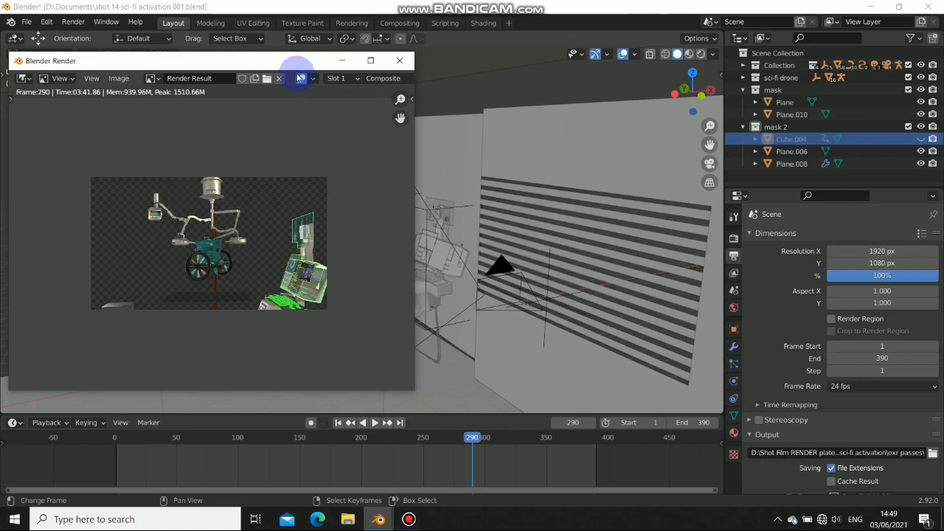
# Close the render result and start retyping the 1920 px Resolution X value.
pyautogui.press('Escape')
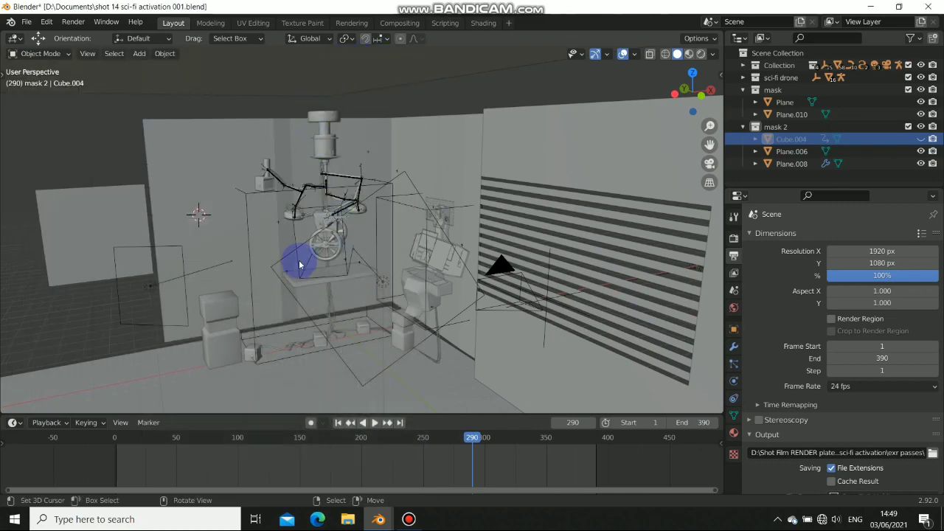
pyautogui.moveTo(301, 263); pyautogui.dragTo(384, 240, button='middle')
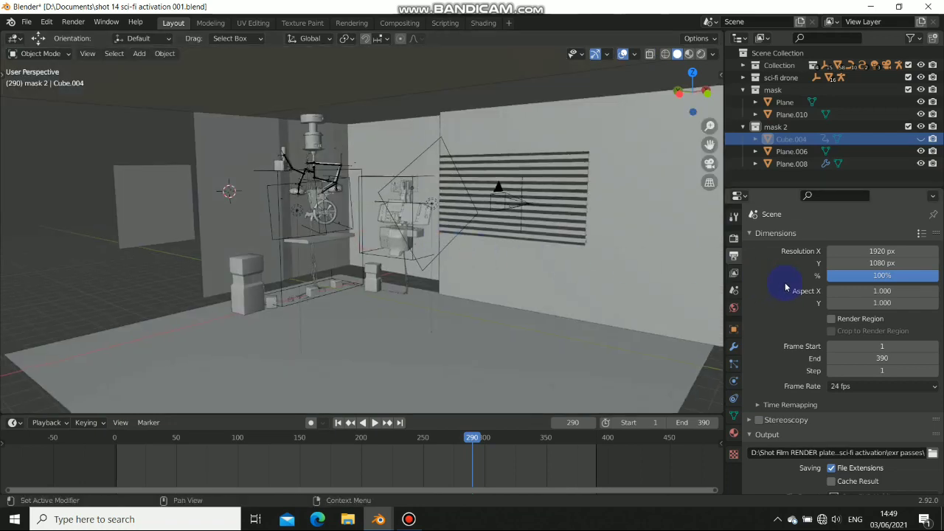
pyautogui.click(873, 251)
pyautogui.moveTo(480, 228); pyautogui.dragTo(533, 259, button='middle')
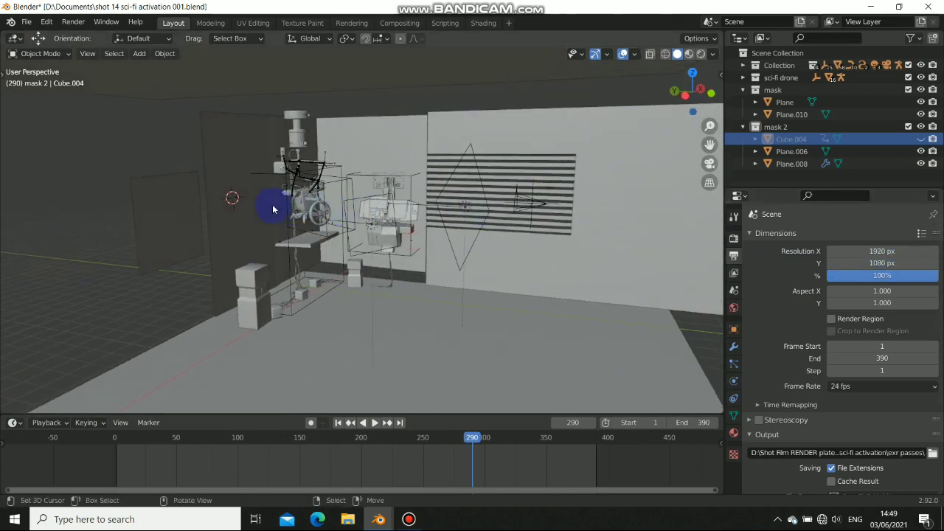
pyautogui.moveTo(274, 204); pyautogui.dragTo(350, 219, button='middle')
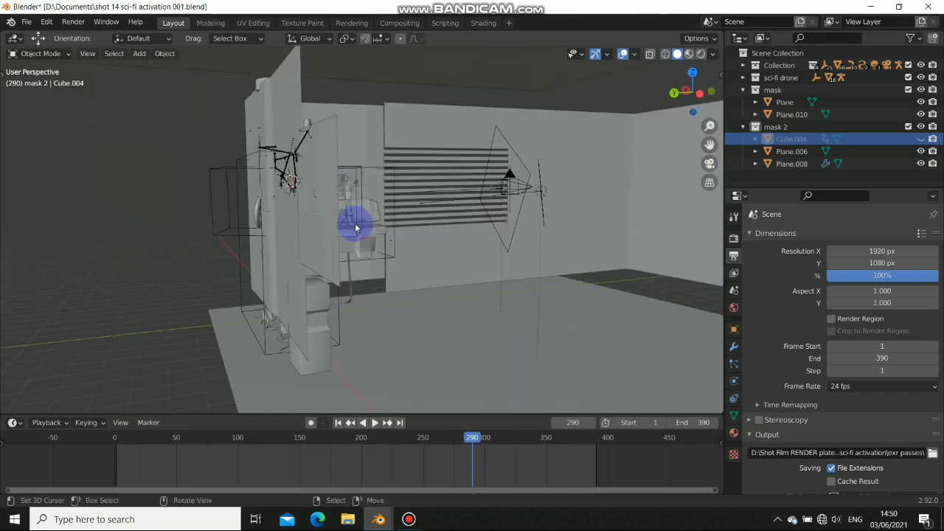
pyautogui.moveTo(432, 221); pyautogui.dragTo(316, 228, button='middle')
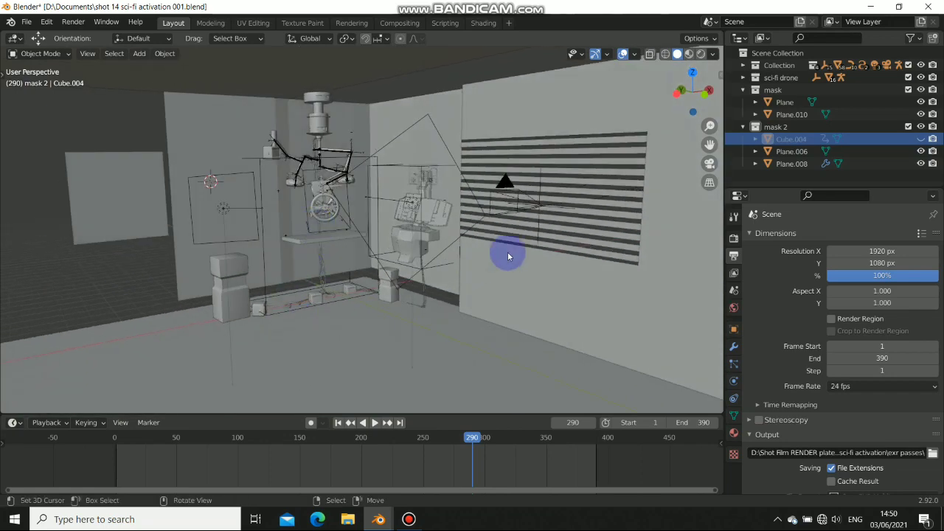
pyautogui.click(883, 251)
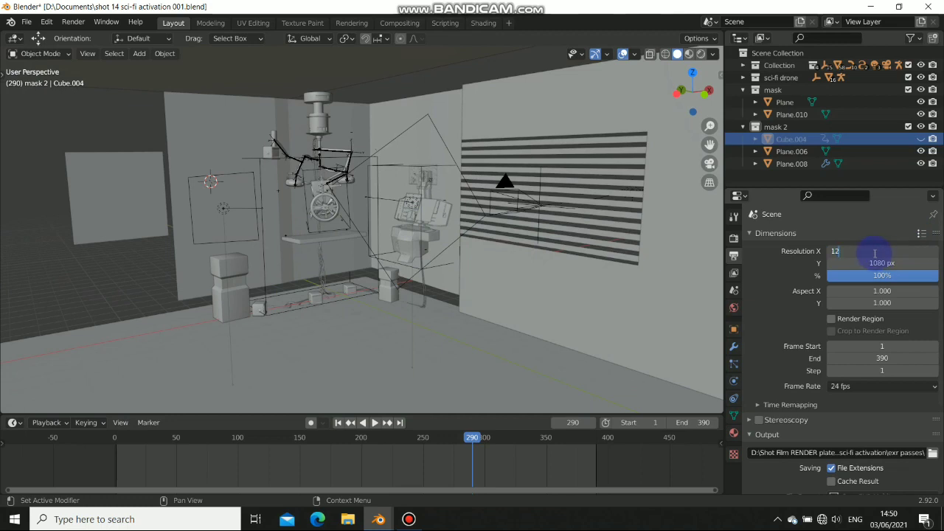
# Set the output resolution to 1280 × 720 px and view through the scene camera.
pyautogui.press('Return')
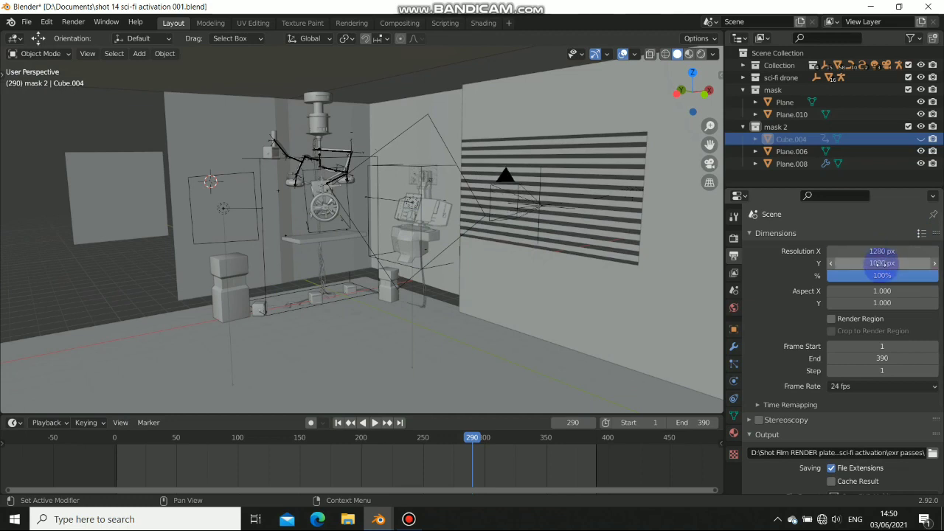
pyautogui.click(882, 263)
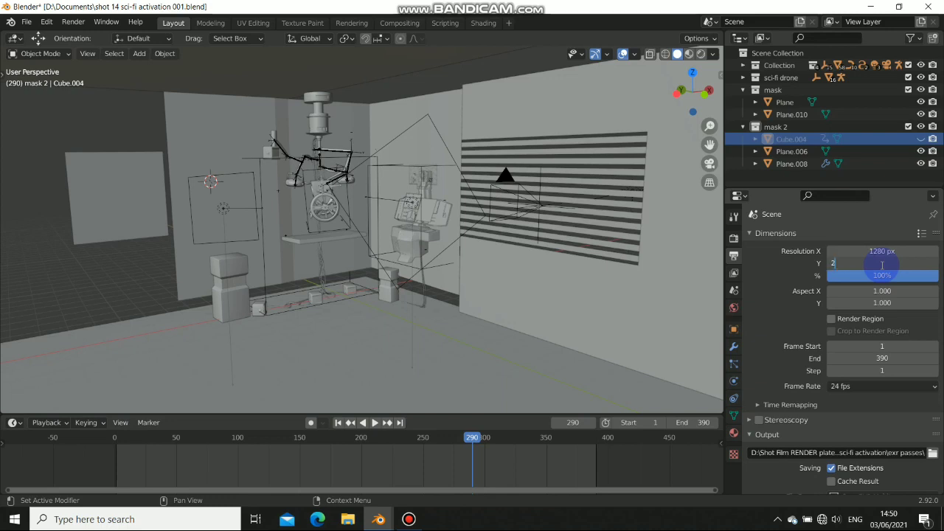
pyautogui.write('270')
pyautogui.press('Return')
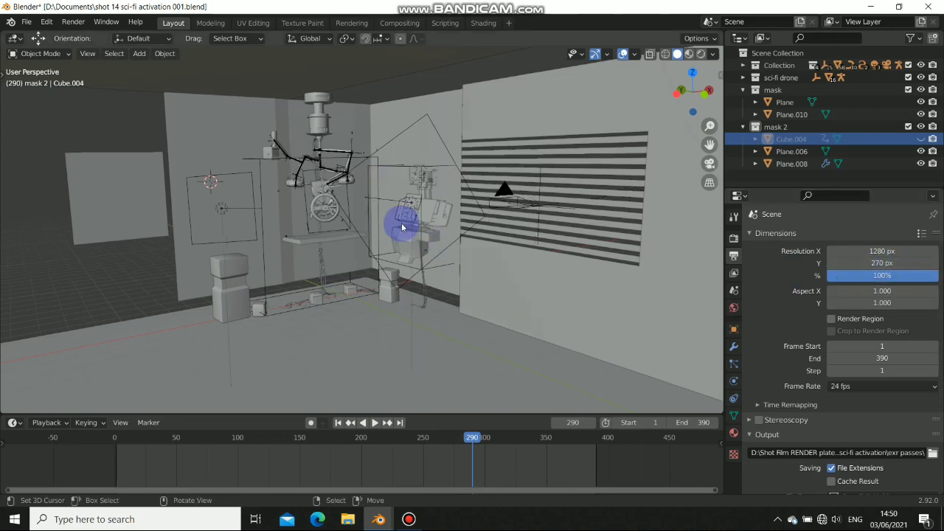
pyautogui.press('KP_0')
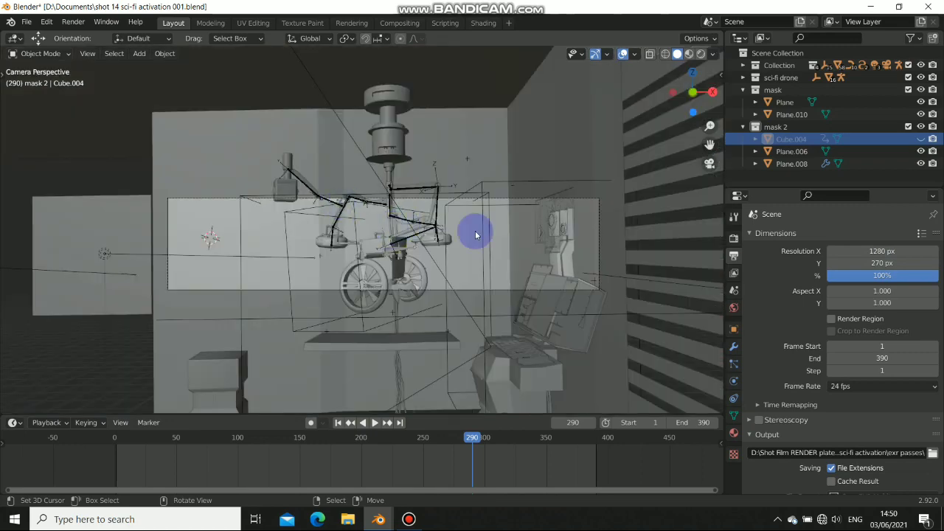
pyautogui.click(877, 262)
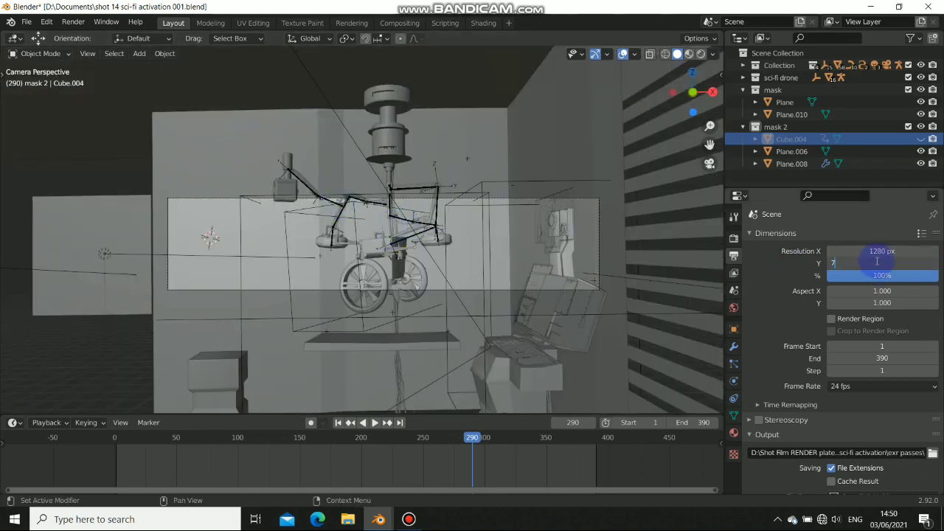
pyautogui.write('720')
pyautogui.press('Return')
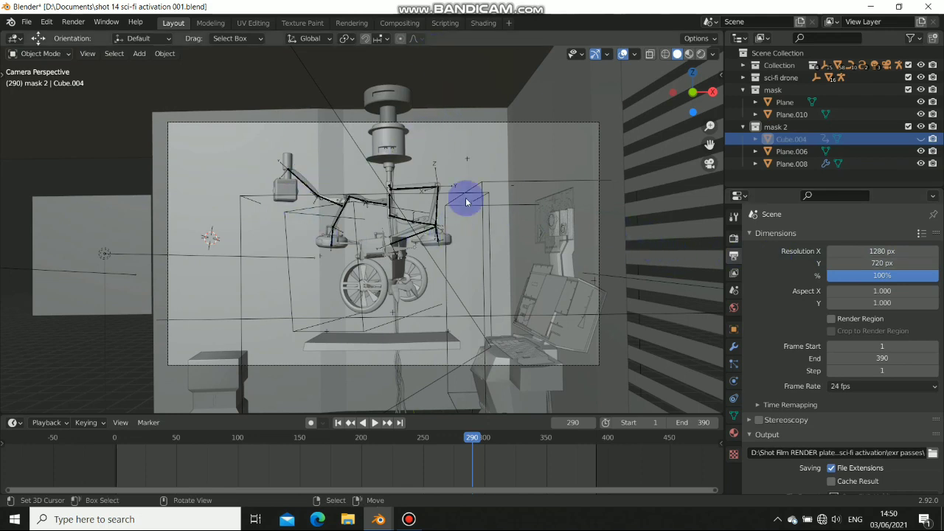
pyautogui.click(79, 26)
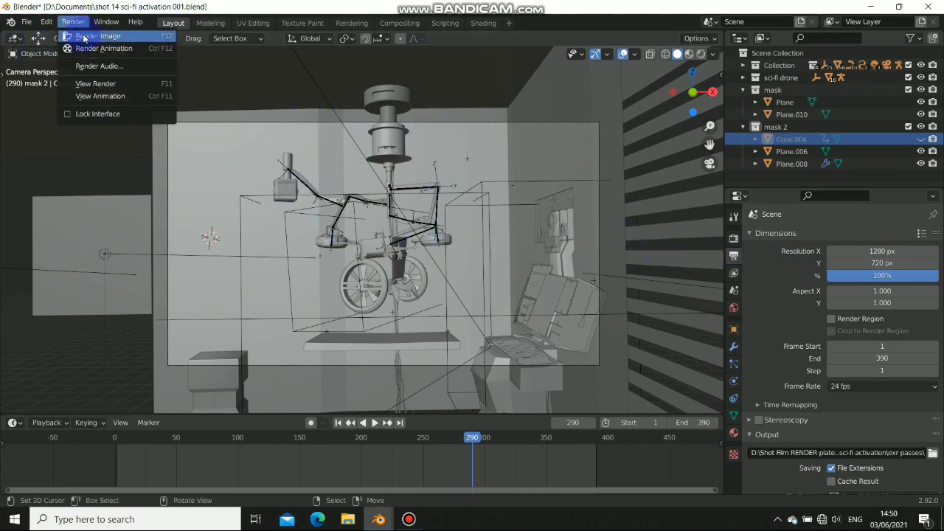
# Re-render frame 290 at 1280 × 720 and bring the render result window forward.
pyautogui.click(88, 38)
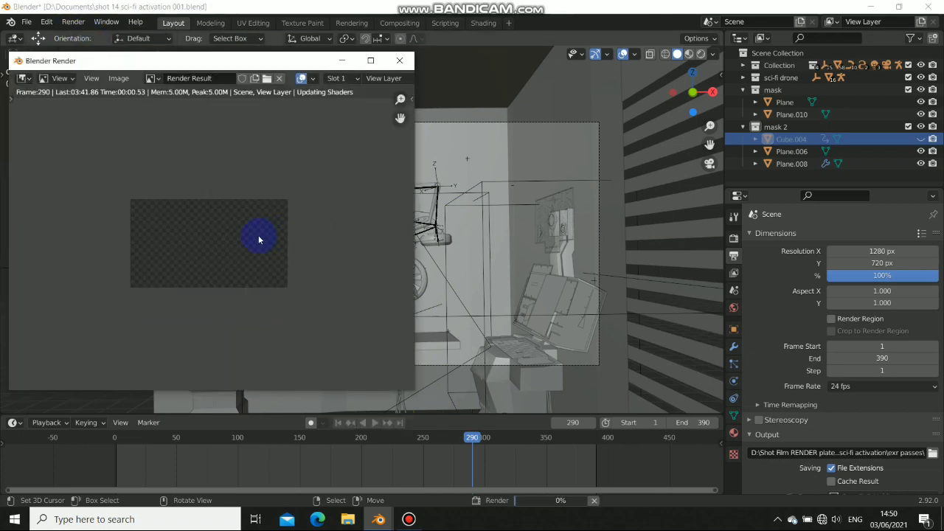
pyautogui.scroll(2, 248, 237)
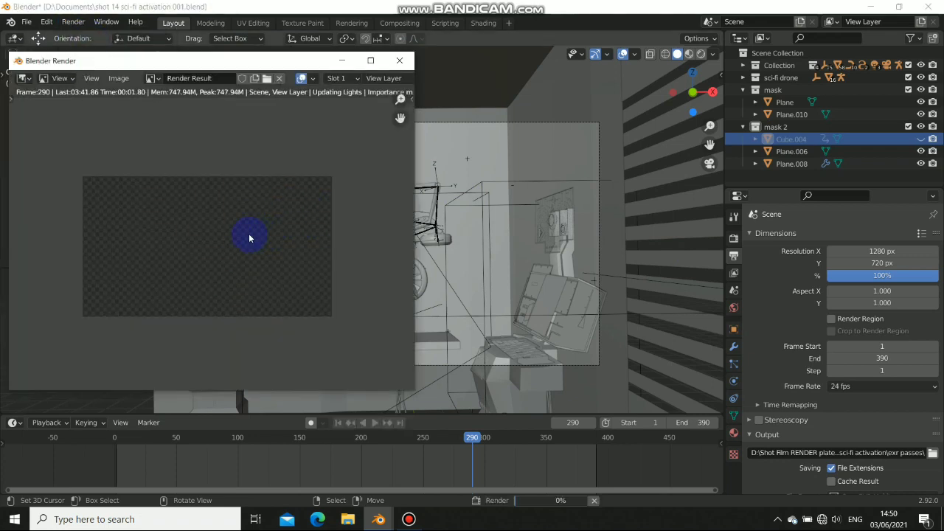
pyautogui.scroll(1, 252, 241)
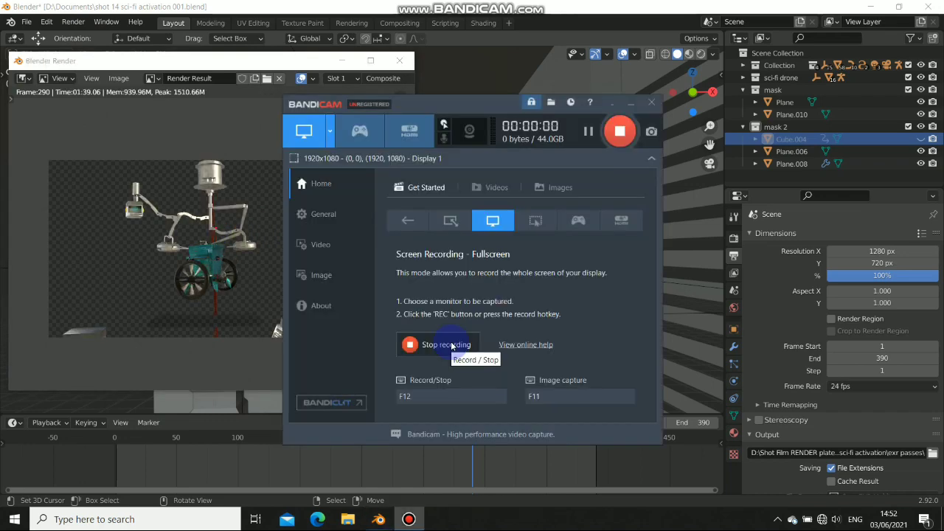
pyautogui.click(93, 233)
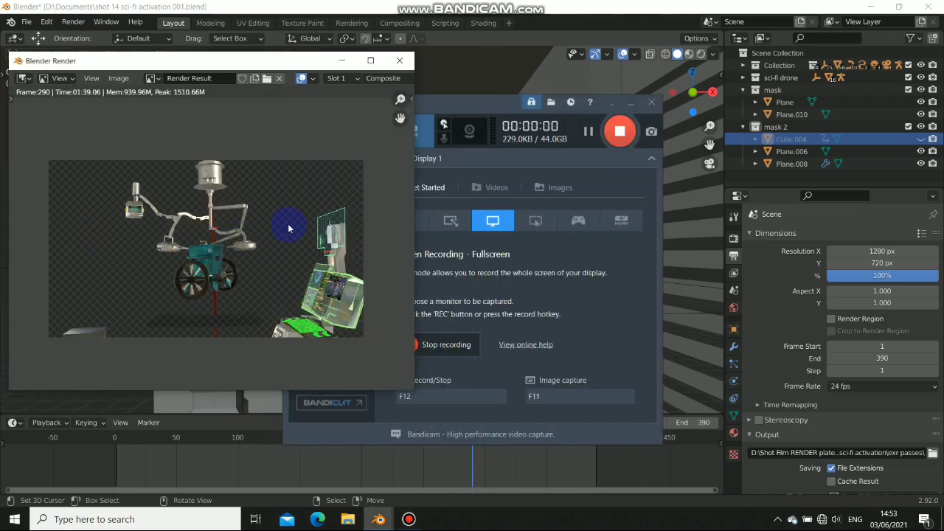
# Zoom and pan to inspect the finished 1280 × 720 render close up.
pyautogui.click(630, 102)
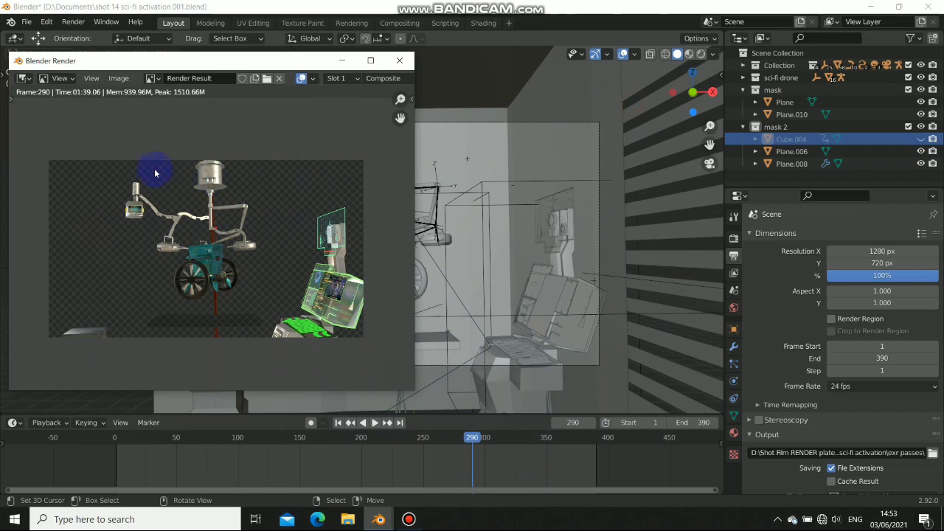
pyautogui.scroll(3, 114, 156)
pyautogui.scroll(-5, 114, 156)
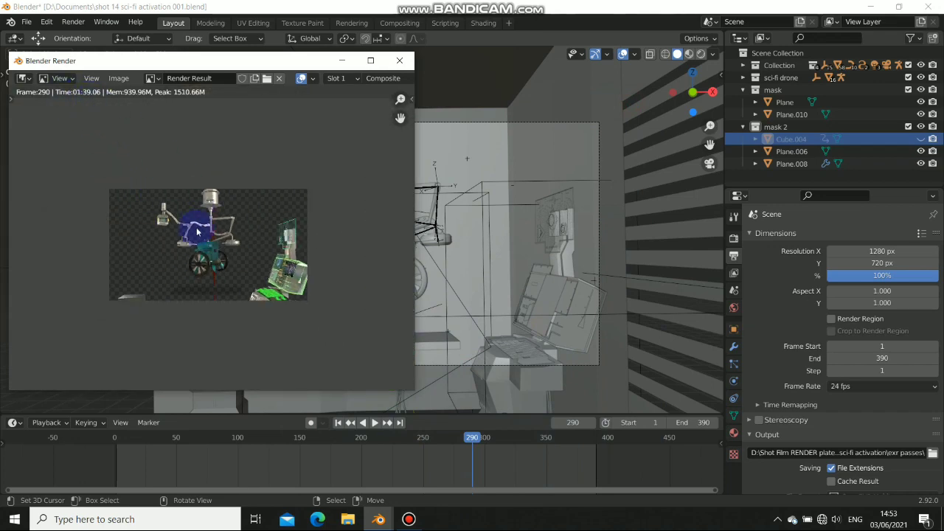
pyautogui.scroll(2, 228, 274)
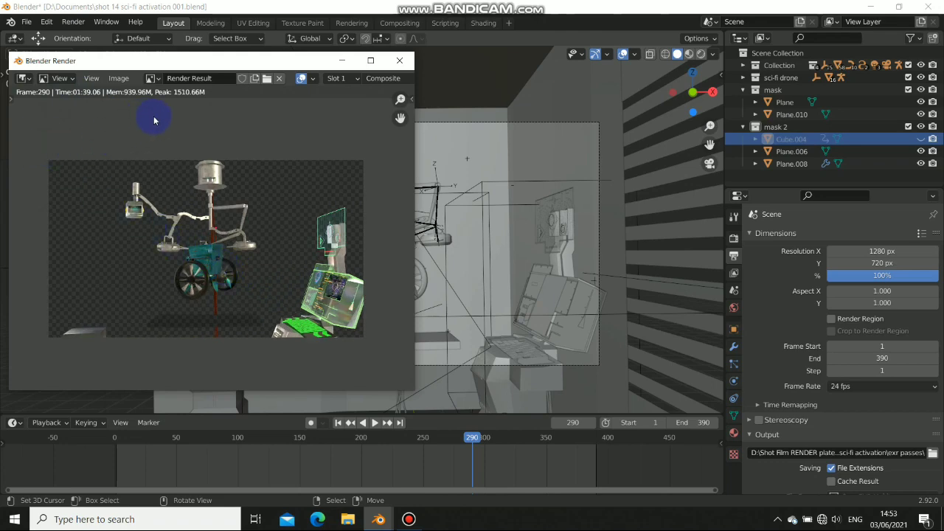
pyautogui.moveTo(200, 250); pyautogui.dragTo(222, 242, button='middle')
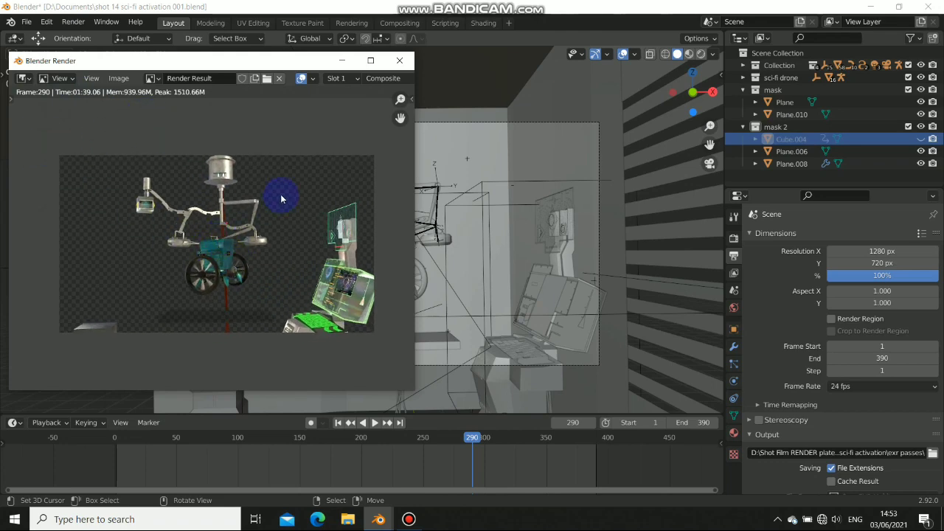
pyautogui.scroll(2, 212, 201)
pyautogui.moveTo(258, 274); pyautogui.dragTo(190, 220, button='middle')
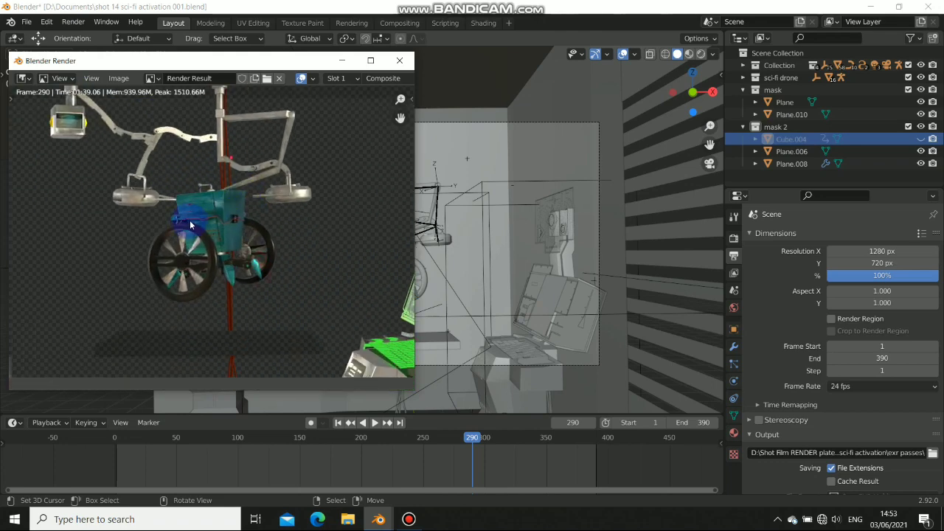
pyautogui.scroll(3, 267, 193)
# Advance the current frame to 295 while zooming the render view.
pyautogui.press('Right')
pyautogui.press('Right')
pyautogui.press('Right')
pyautogui.press('Right')
pyautogui.press('Right')
pyautogui.press('Home')
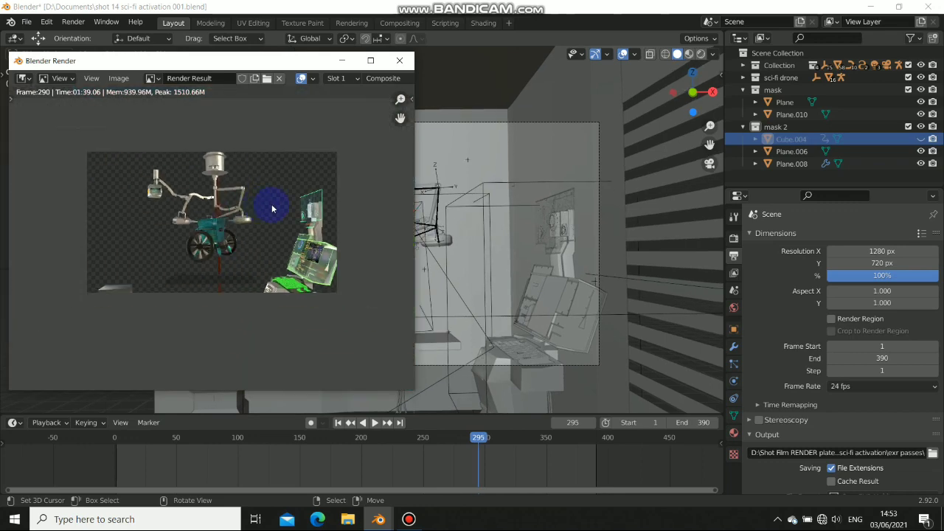
pyautogui.scroll(2, 269, 206)
pyautogui.scroll(-1, 261, 221)
pyautogui.scroll(-1, 261, 223)
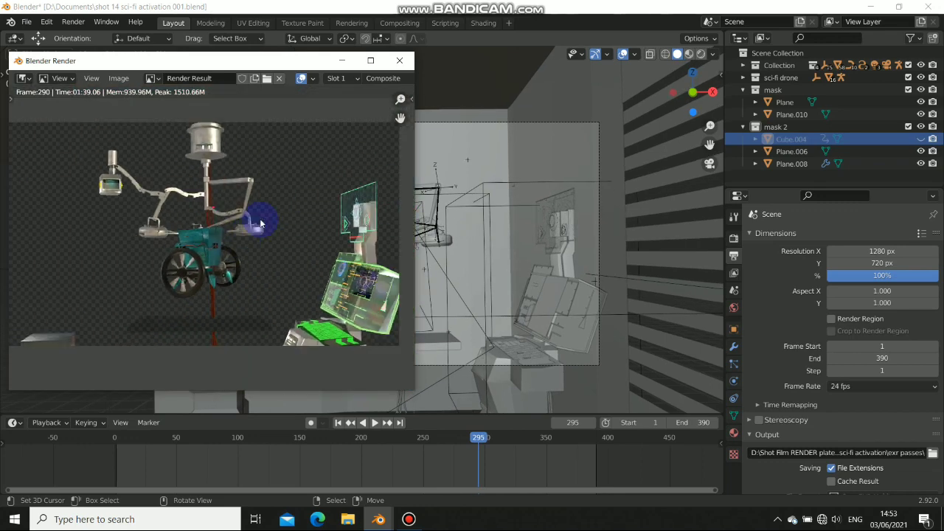
pyautogui.scroll(-2, 221, 247)
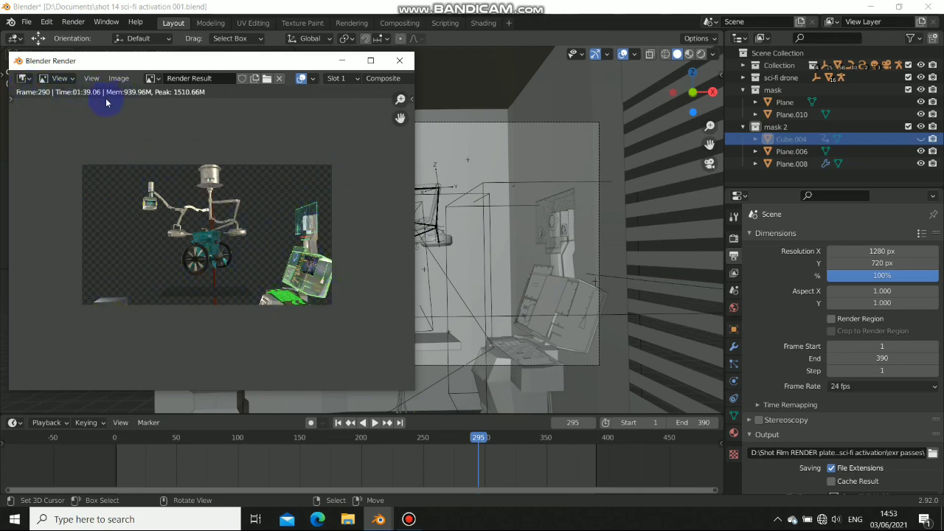
pyautogui.scroll(4, 219, 229)
pyautogui.scroll(-3, 218, 229)
pyautogui.scroll(5, 228, 225)
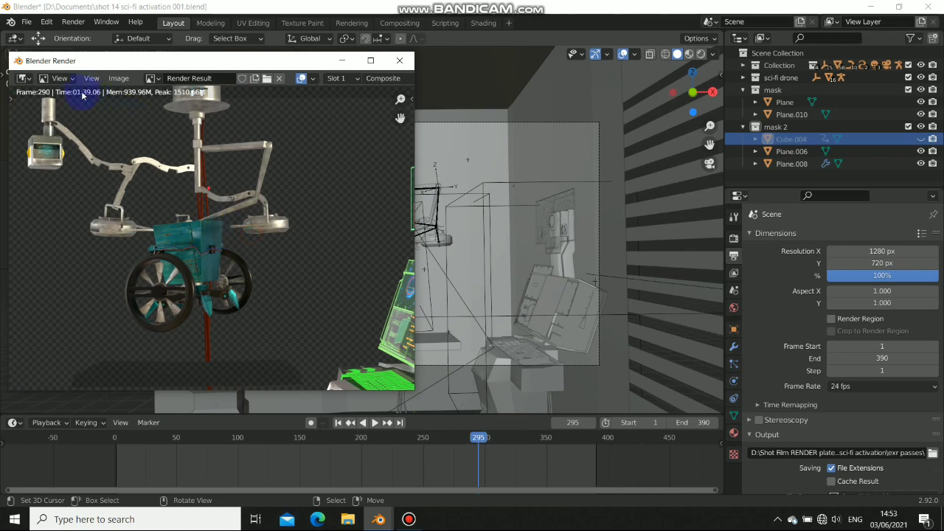
# Close the render window, return to camera view and show the Cycles render settings.
pyautogui.scroll(-2, 261, 253)
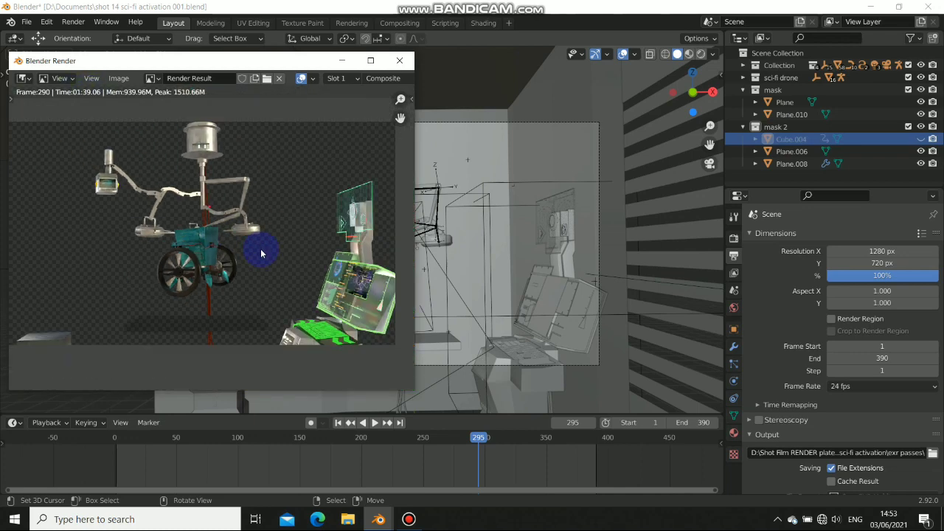
pyautogui.scroll(-2, 261, 254)
pyautogui.press('Escape')
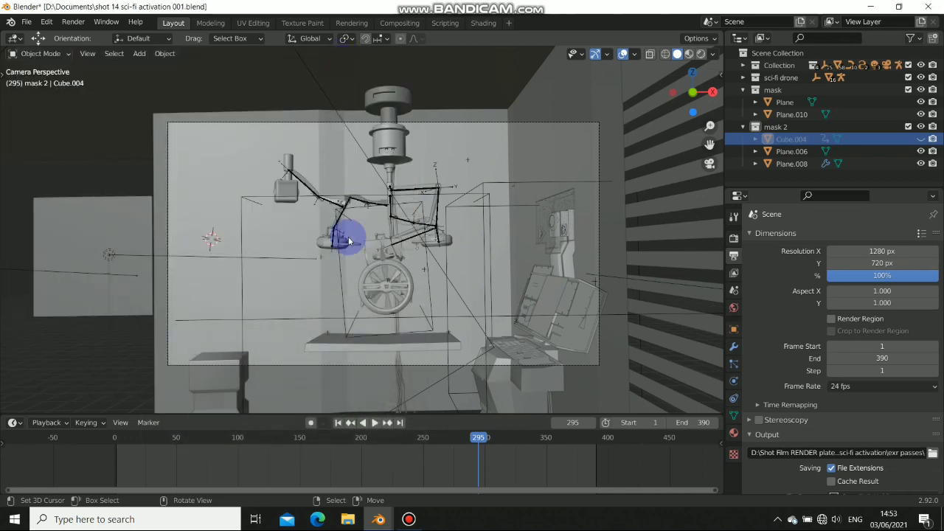
pyautogui.moveTo(342, 258); pyautogui.dragTo(392, 250, button='middle')
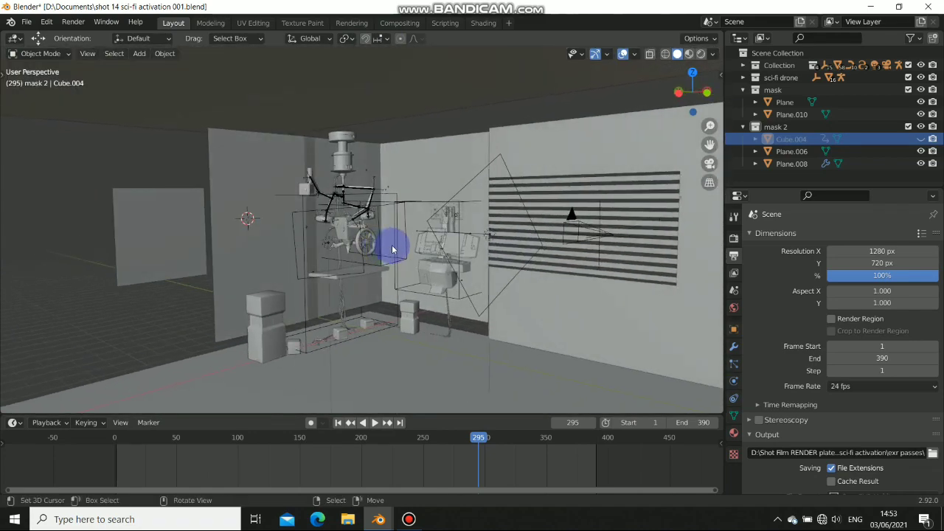
pyautogui.press('KP_0')
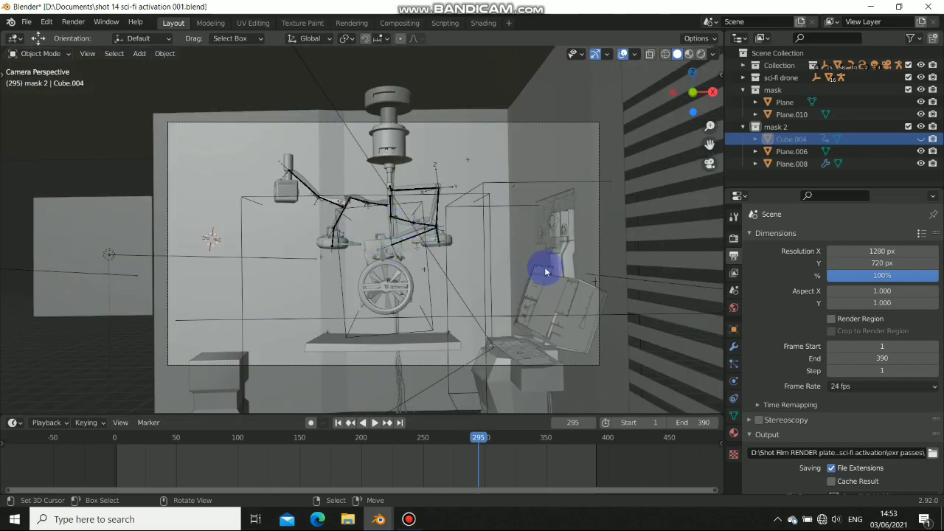
pyautogui.click(739, 237)
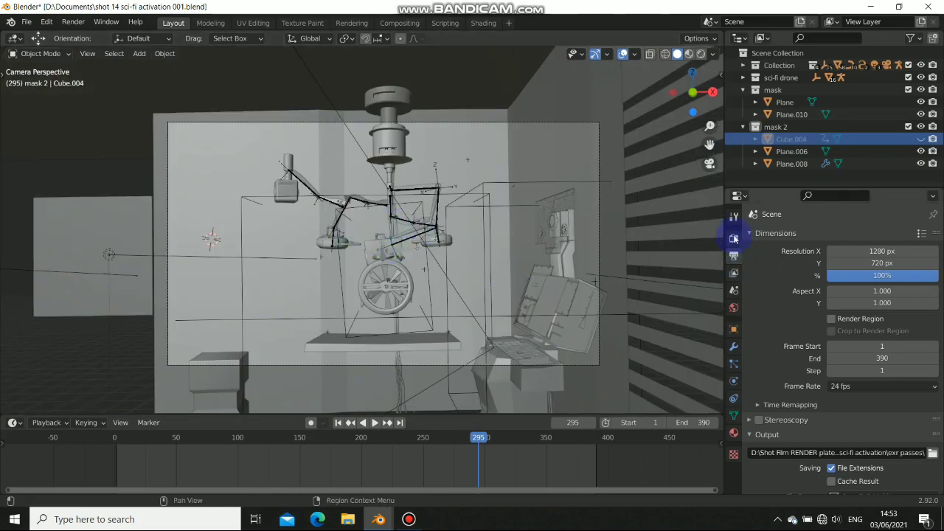
pyautogui.moveTo(316, 243)
pyautogui.mouseDown(button='middle')
pyautogui.moveTo(394, 246)
pyautogui.moveTo(337, 257)
pyautogui.moveTo(424, 255)
pyautogui.moveTo(371, 258)
pyautogui.mouseUp(button='middle')
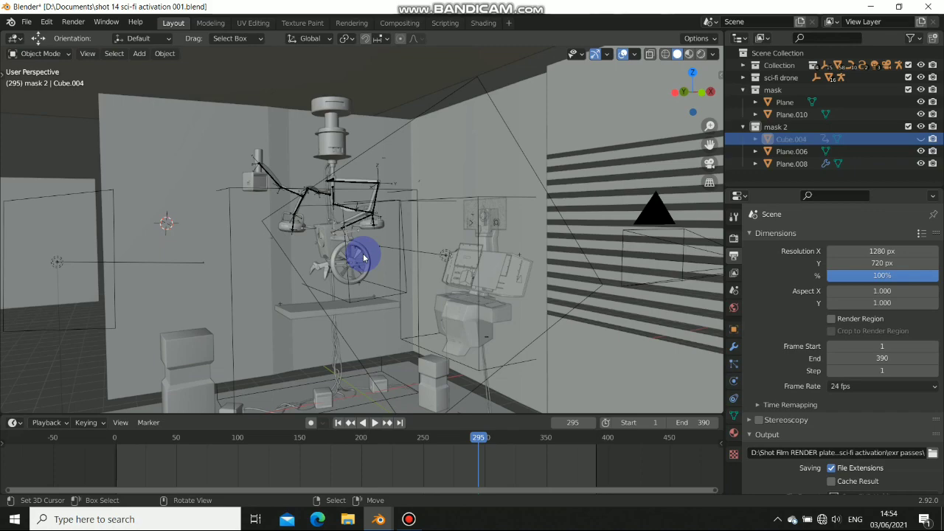
pyautogui.keyDown('alt'); pyautogui.moveTo(300, 236); pyautogui.dragTo(720, 256); pyautogui.keyUp('alt')
# Enable Persistent Images under Render Properties > Performance > Final Render.
pyautogui.click(734, 238)
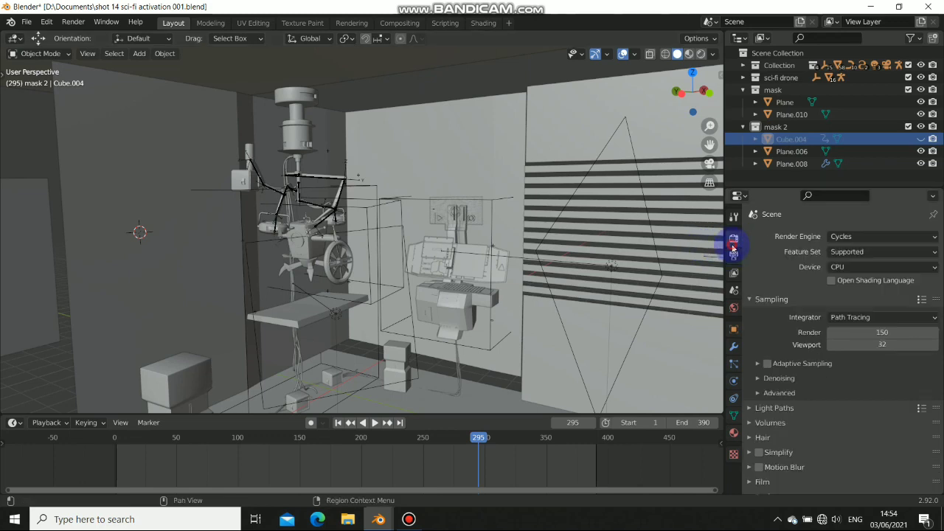
pyautogui.scroll(-4, 774, 425)
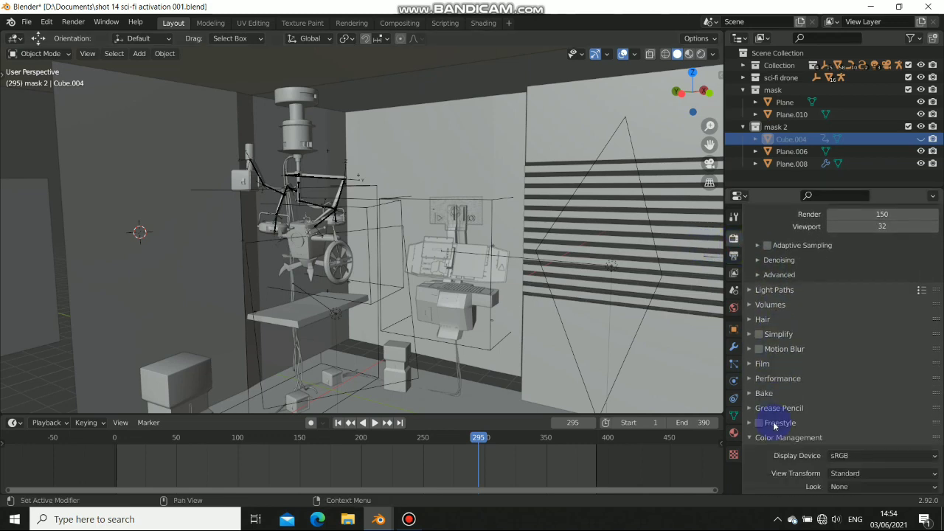
pyautogui.click(752, 379)
pyautogui.scroll(-8, 782, 375)
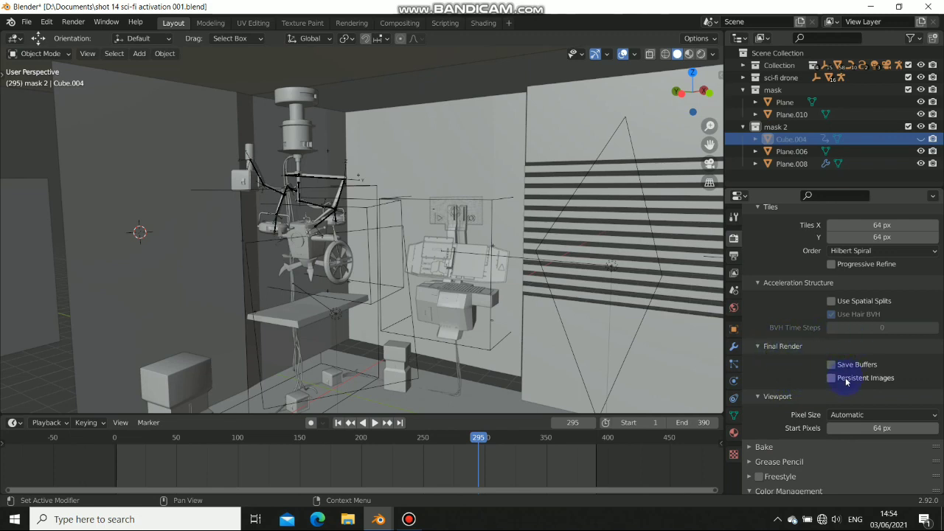
pyautogui.click(831, 379)
pyautogui.click(758, 347)
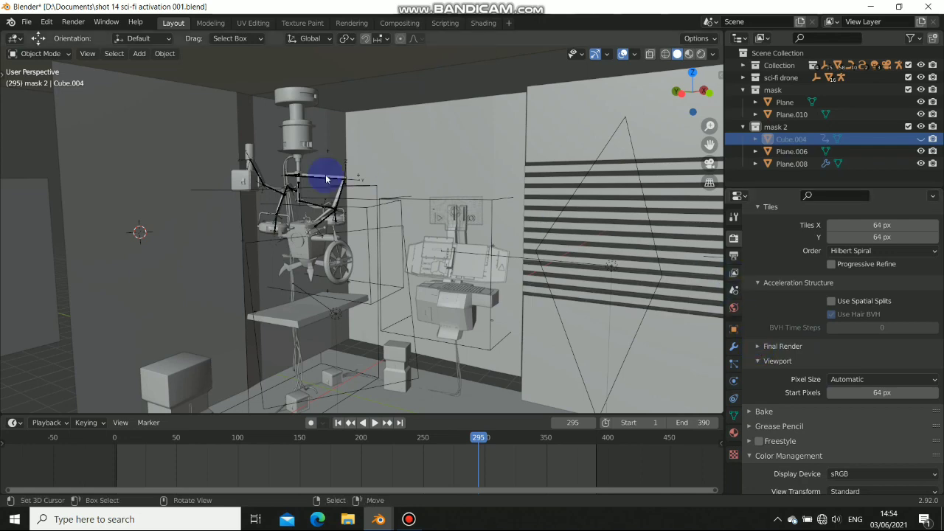
pyautogui.press('KP_0')
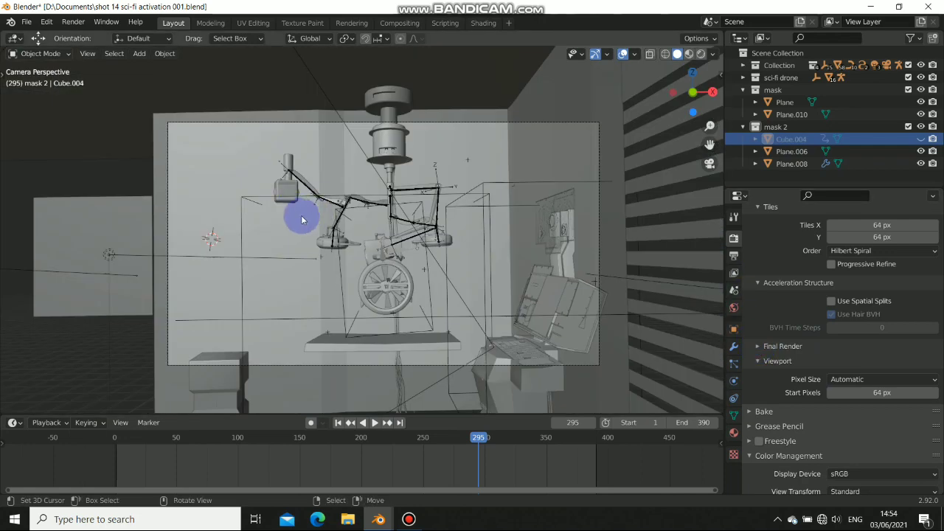
pyautogui.click(74, 23)
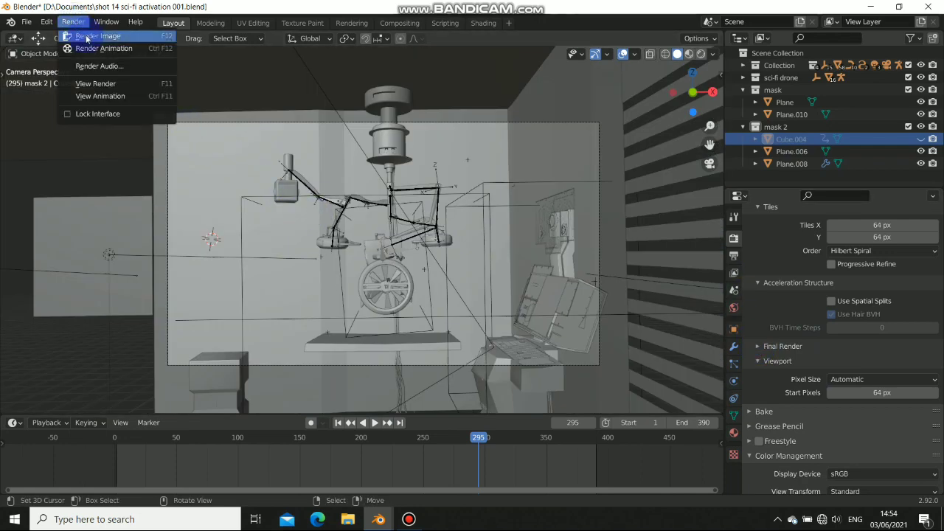
pyautogui.click(89, 36)
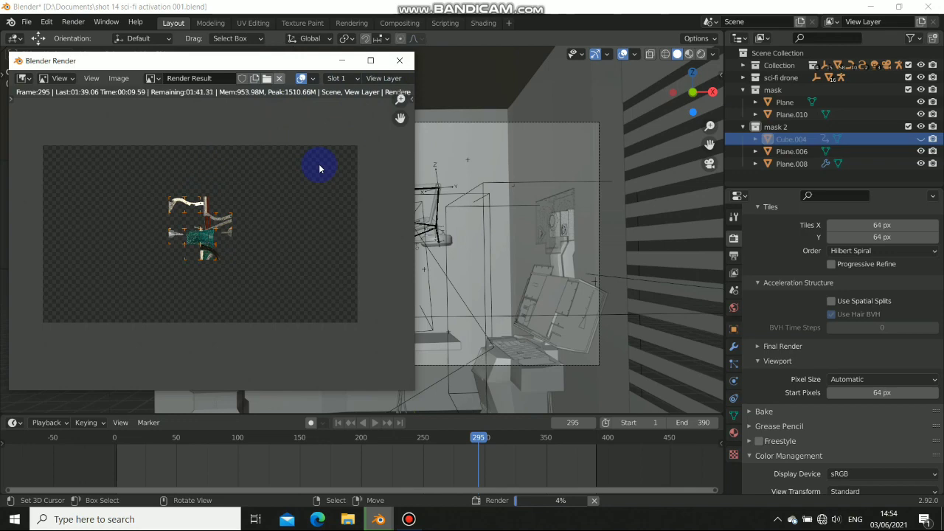
pyautogui.press('Escape')
pyautogui.click(399, 60)
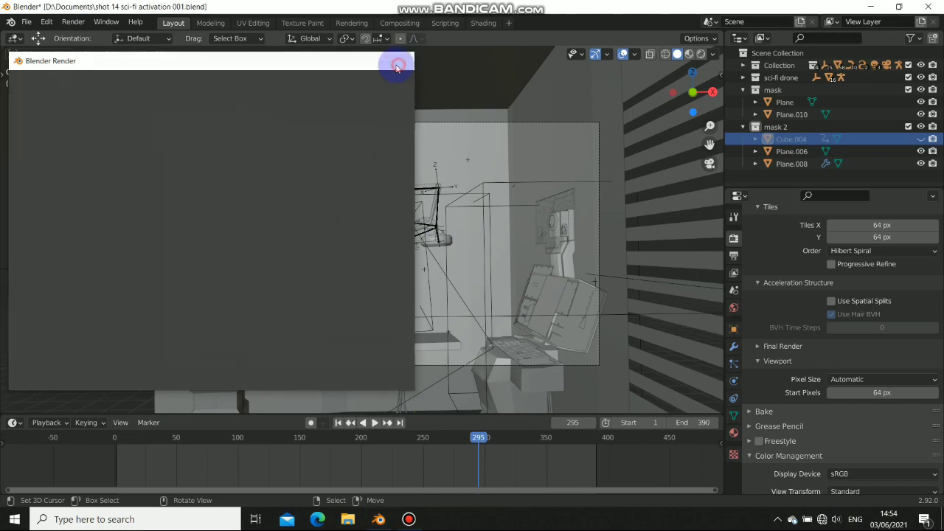
pyautogui.click(73, 22)
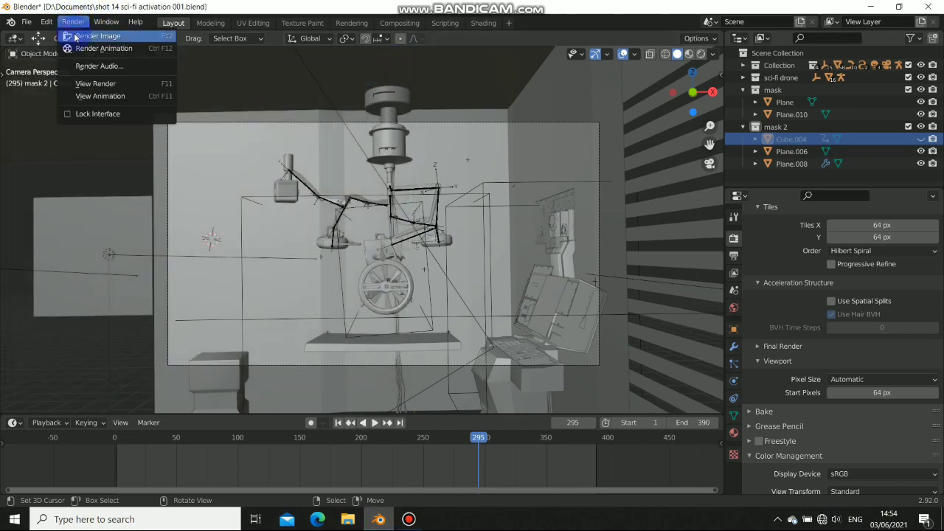
# Render frame 295 and zoom around the finished 01:35.31 result.
pyautogui.click(77, 36)
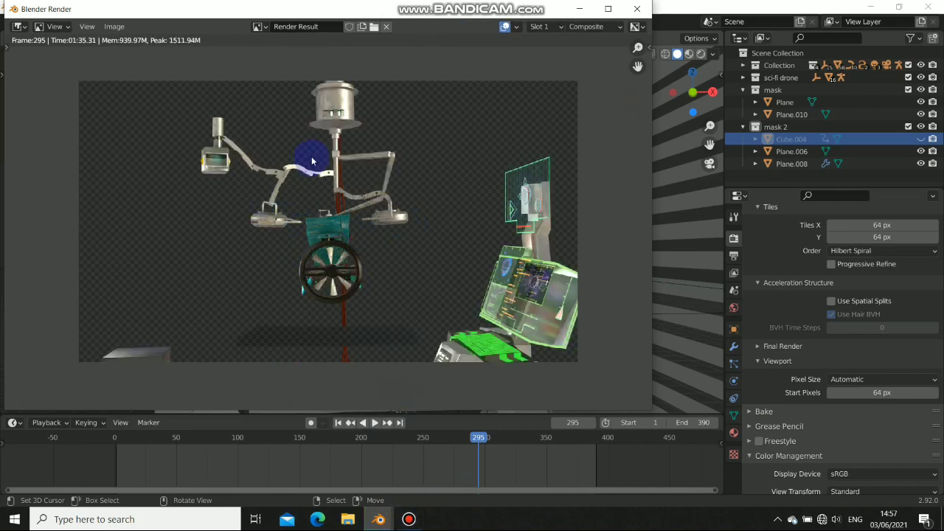
pyautogui.scroll(-3, 310, 177)
pyautogui.scroll(2, 306, 195)
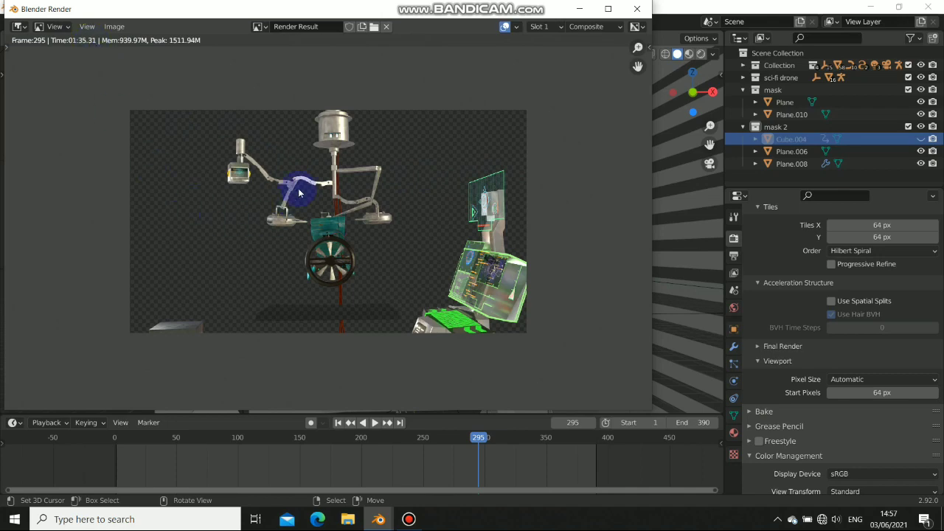
pyautogui.scroll(5, 380, 151)
pyautogui.scroll(-5, 384, 153)
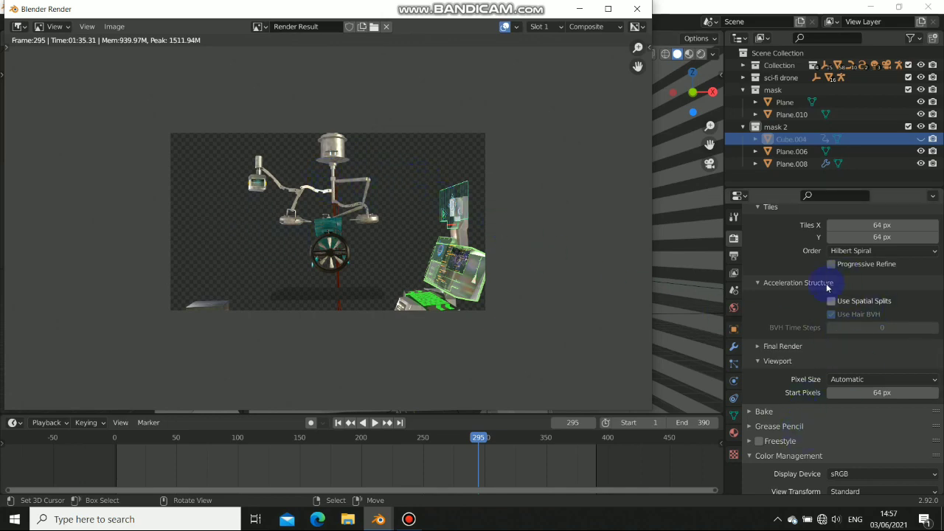
pyautogui.scroll(2, 332, 156)
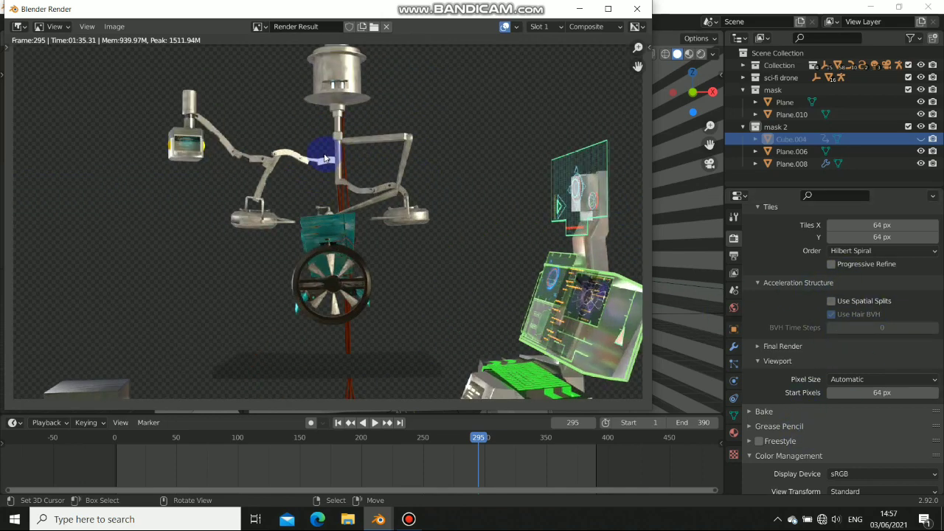
pyautogui.scroll(-3, 340, 163)
pyautogui.scroll(4, 324, 138)
pyautogui.scroll(-1, 350, 169)
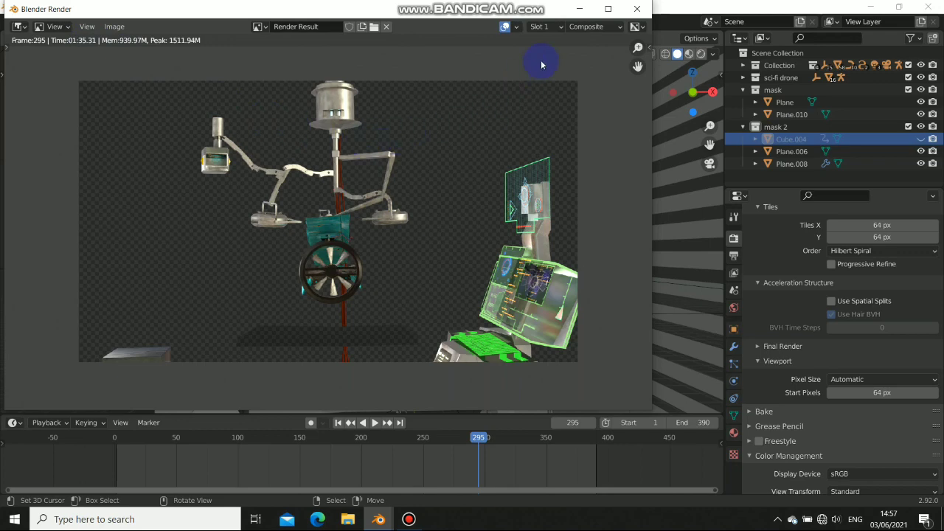
pyautogui.click(559, 27)
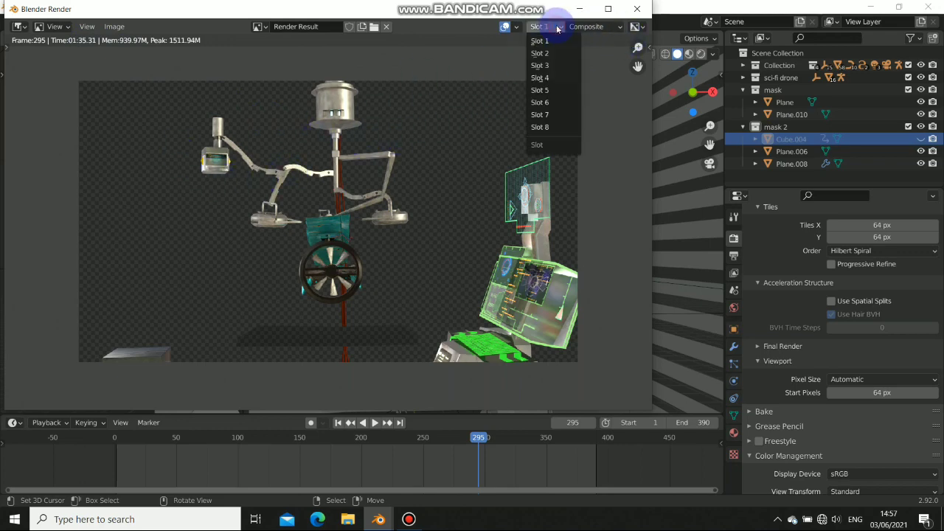
# Select render Slot 2 and close the render window.
pyautogui.click(540, 53)
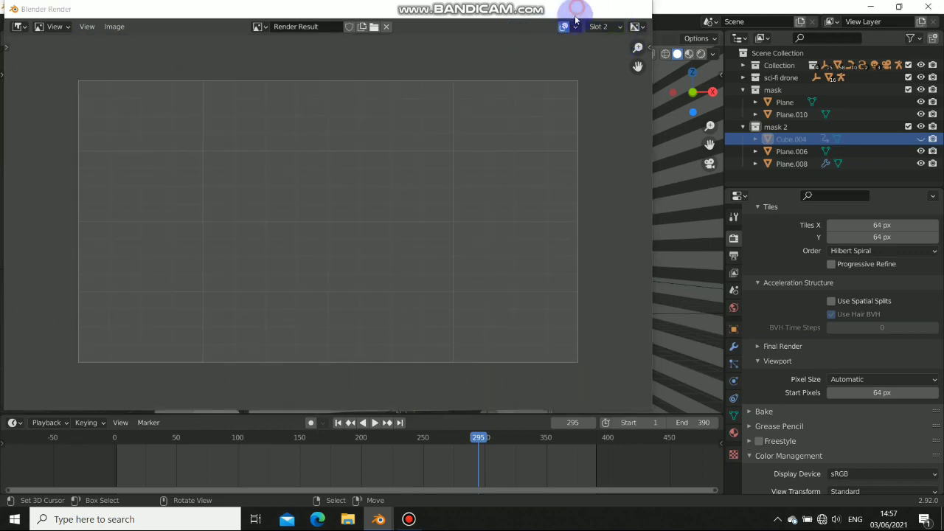
pyautogui.press('Escape')
pyautogui.moveTo(333, 246); pyautogui.dragTo(570, 244, button='middle')
# Enable Adaptive Sampling in Render Properties with the camera view restored.
pyautogui.click(740, 256)
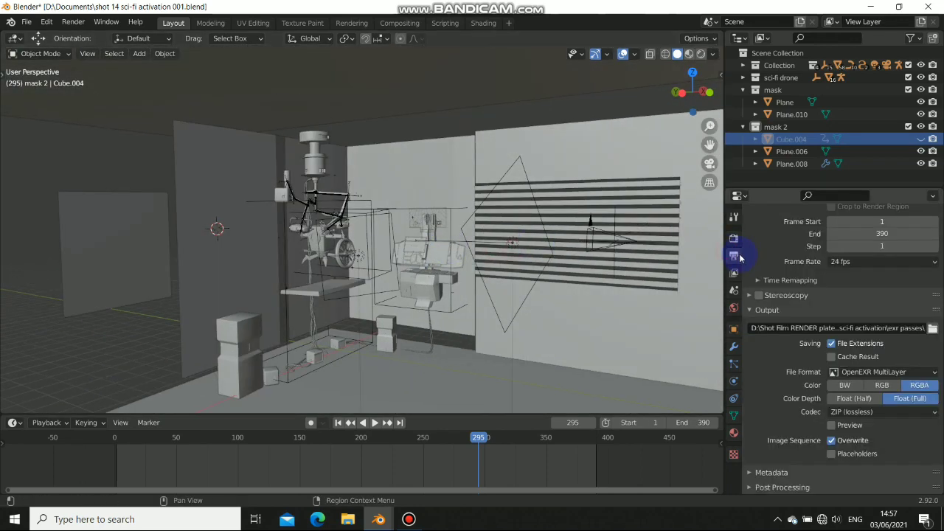
pyautogui.click(734, 239)
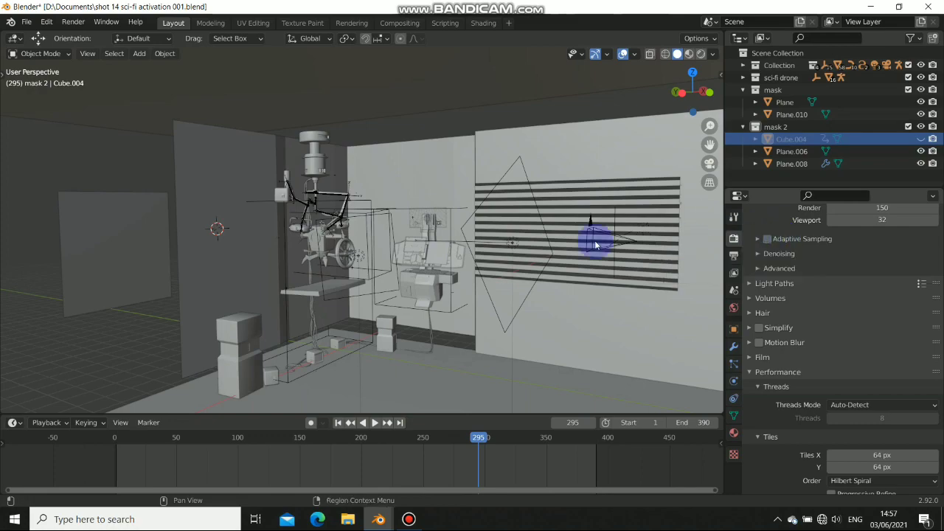
pyautogui.moveTo(495, 263); pyautogui.dragTo(333, 257, button='middle')
pyautogui.press('KP_0')
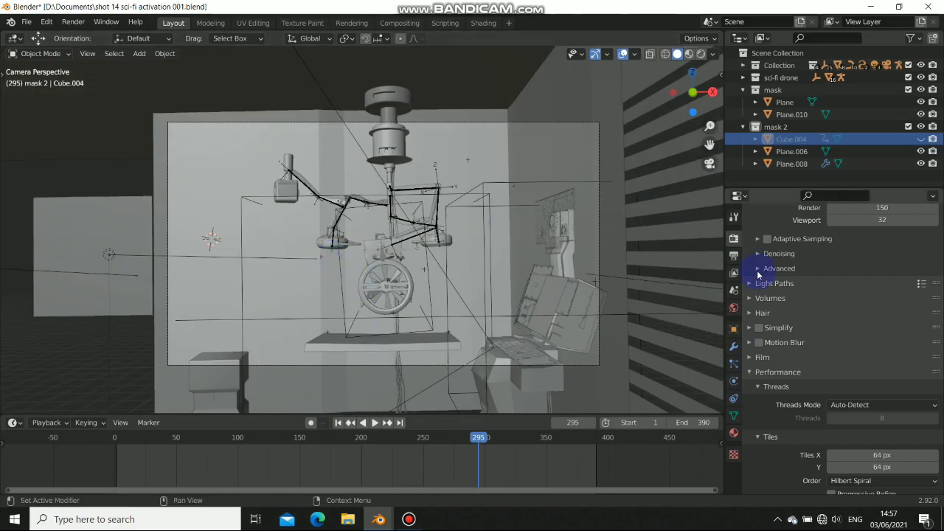
pyautogui.click(769, 240)
pyautogui.click(67, 25)
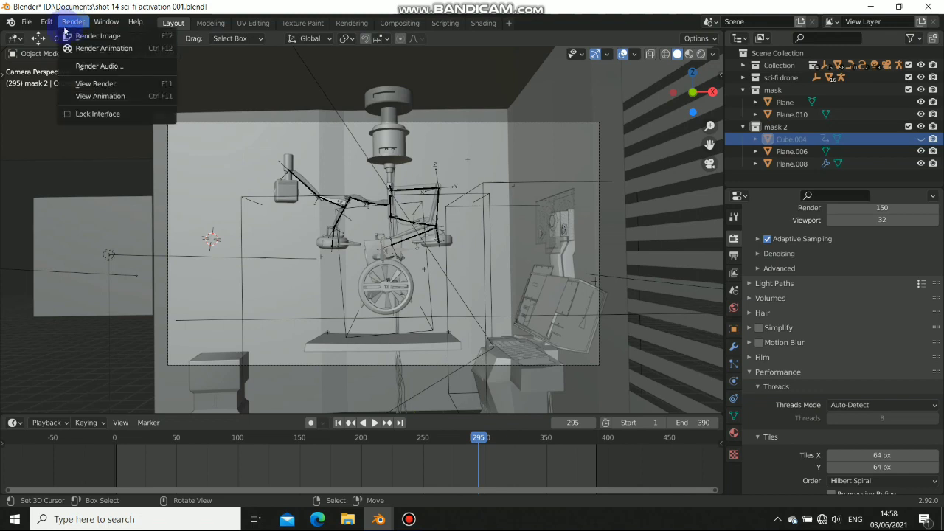
# Render frame 295 into Slot 2 with adaptive sampling, finishing in 01:07.79.
pyautogui.click(83, 35)
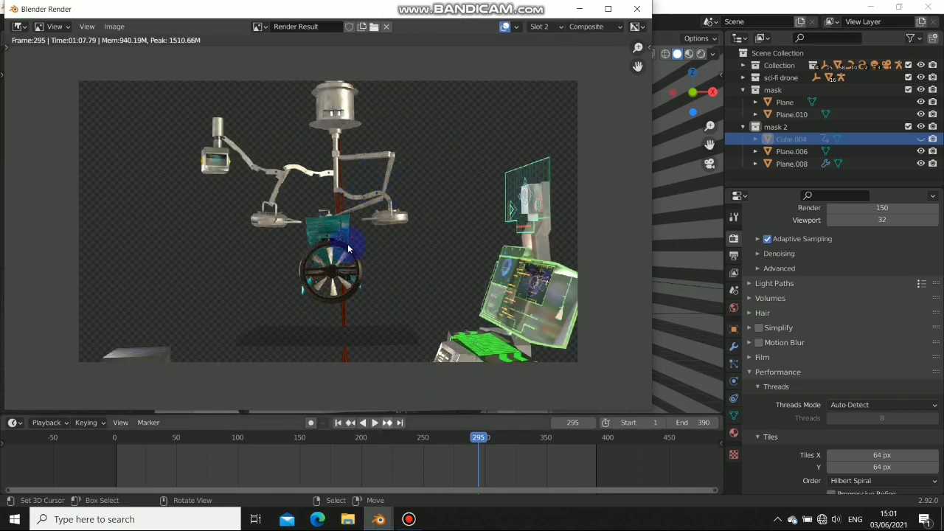
pyautogui.scroll(-3, 348, 249)
pyautogui.scroll(3, 346, 207)
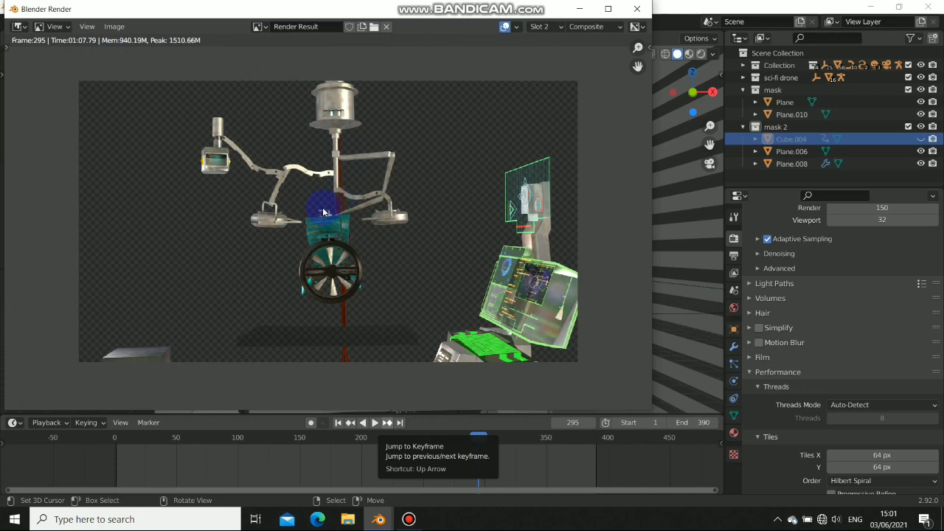
pyautogui.scroll(-1, 330, 202)
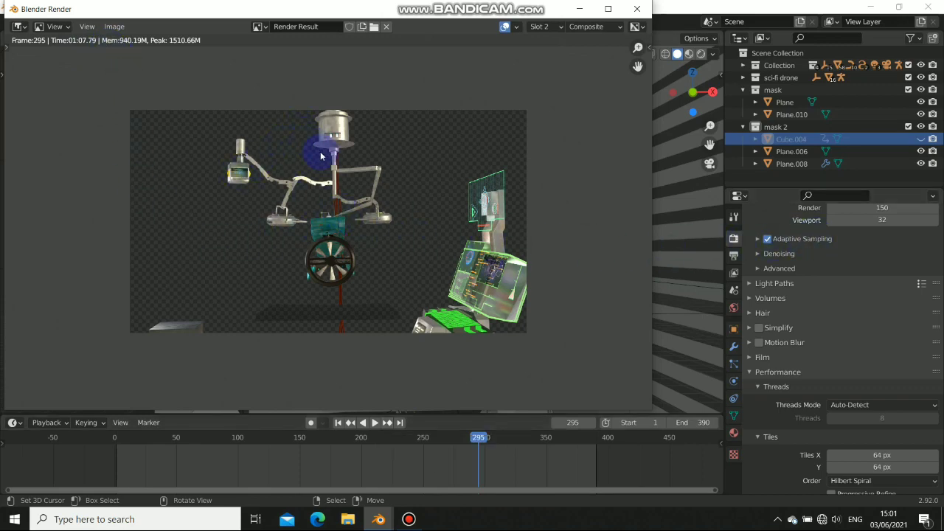
pyautogui.scroll(1, 330, 175)
pyautogui.scroll(-1, 331, 175)
pyautogui.moveTo(417, 307); pyautogui.dragTo(408, 258)
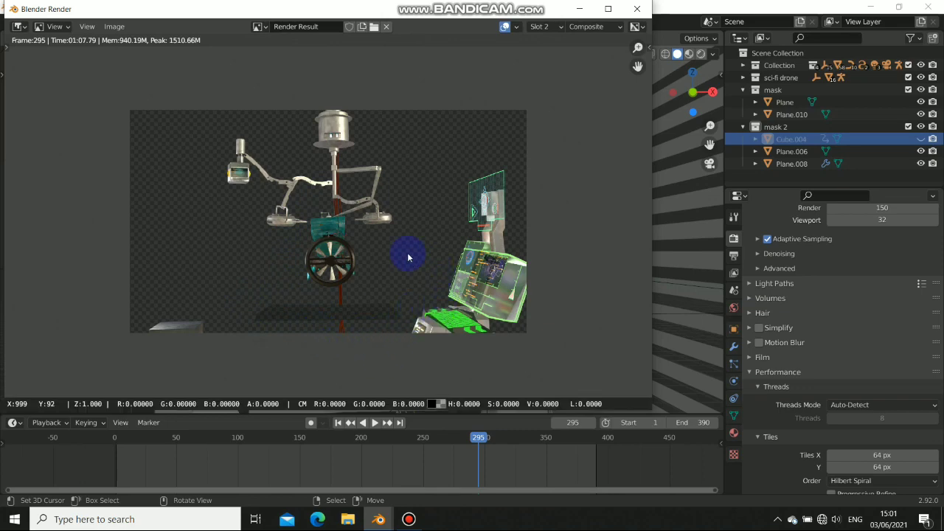